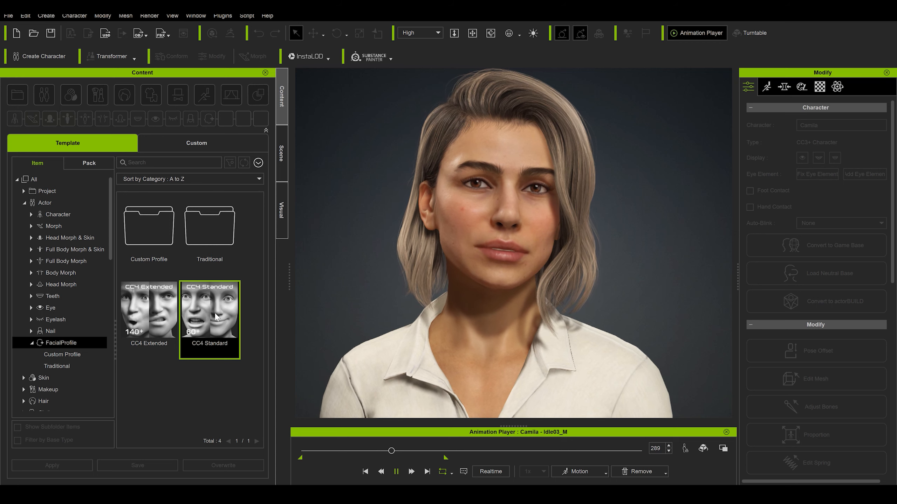
# Apply the CC4 Extended facial profile to Camila and play then pause her idle animation
pyautogui.doubleClick(167, 314)
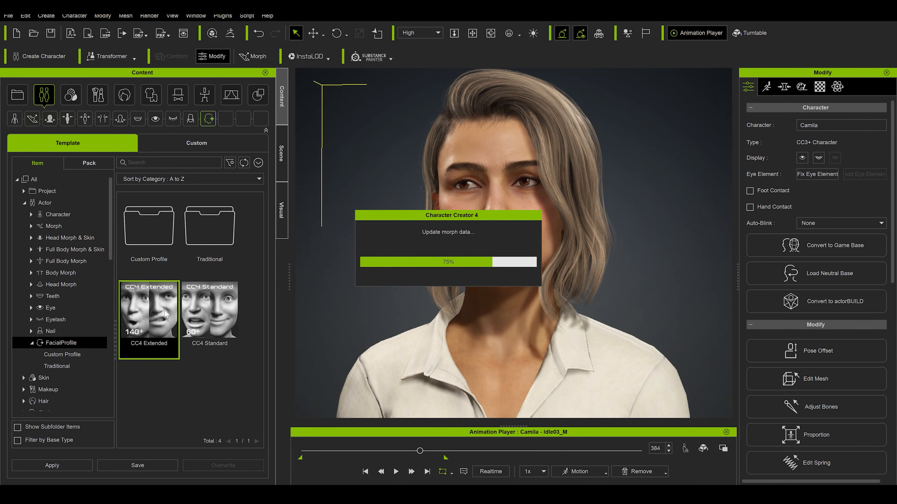
pyautogui.click(396, 472)
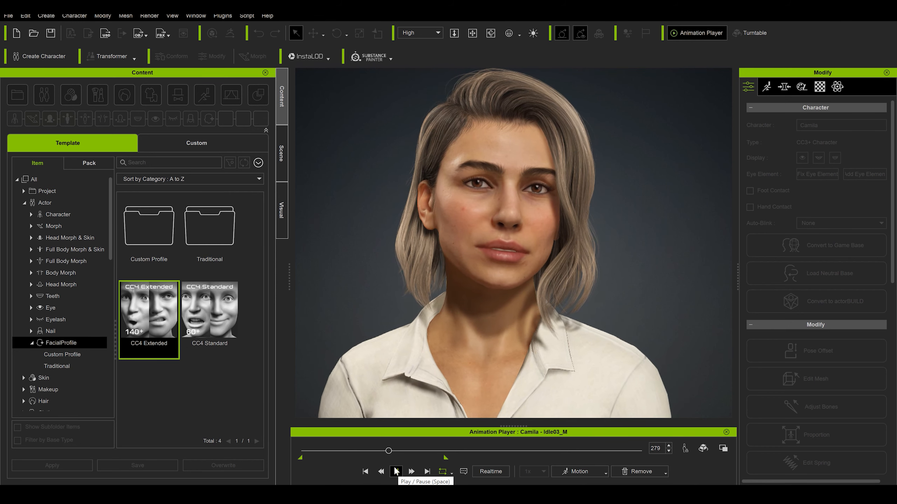
pyautogui.click(397, 472)
# Apply the Camila Extended custom facial profile and play then pause the idle animation
pyautogui.doubleClick(145, 235)
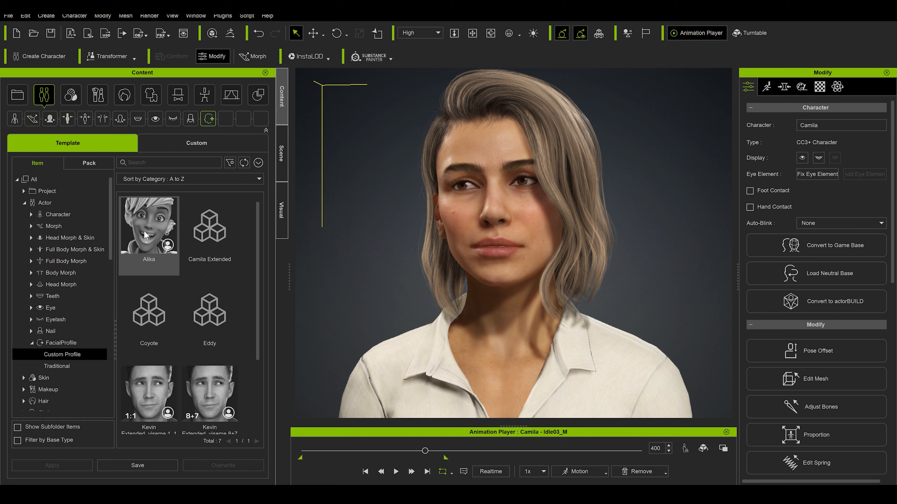
pyautogui.doubleClick(204, 237)
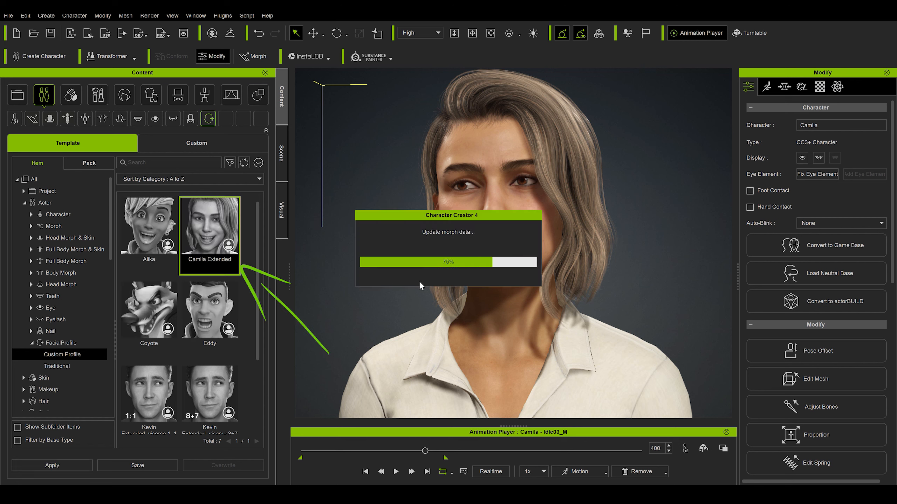
pyautogui.click(396, 472)
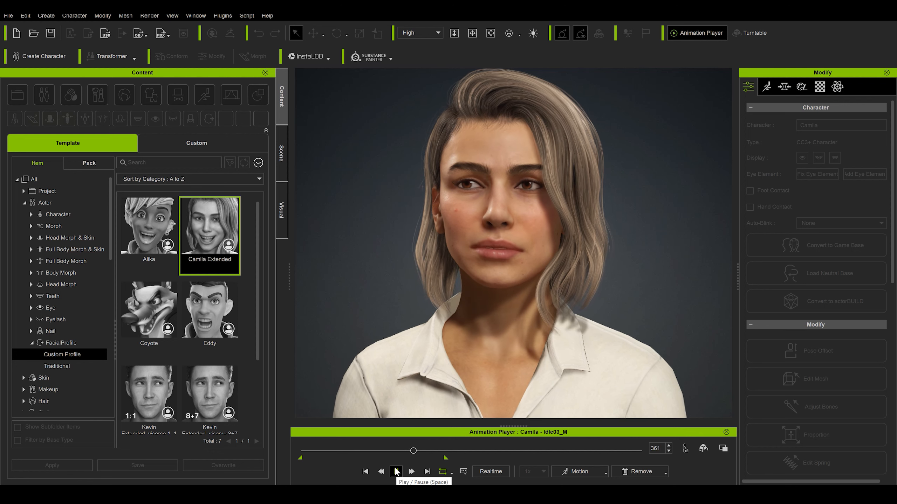
pyautogui.click(395, 471)
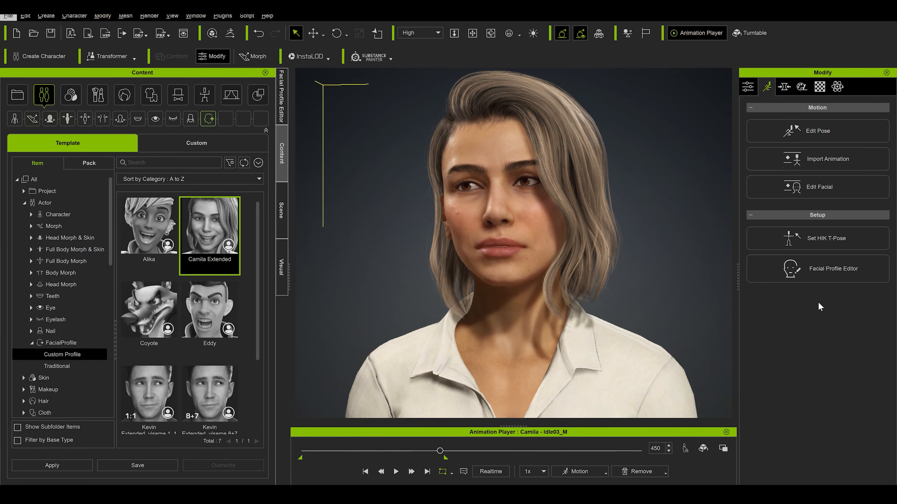
# Open the Facial Profile Editor for Camila and enable expression editing
pyautogui.click(826, 279)
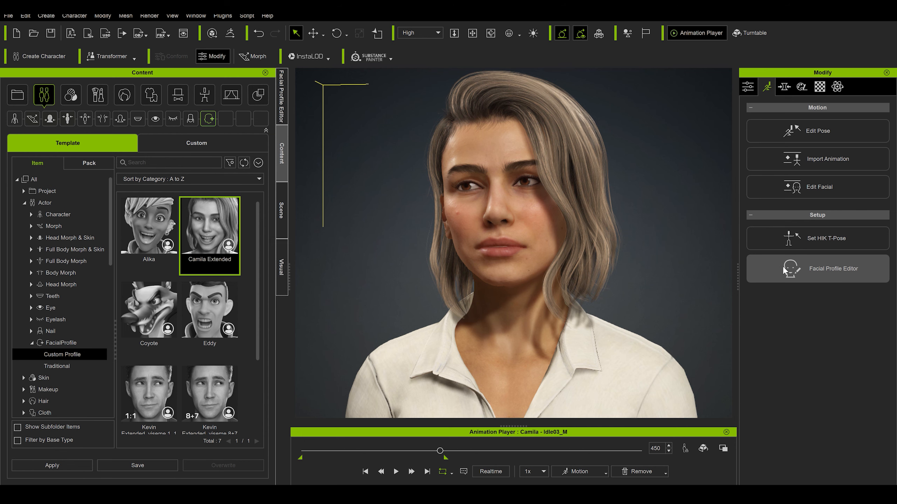
pyautogui.click(282, 106)
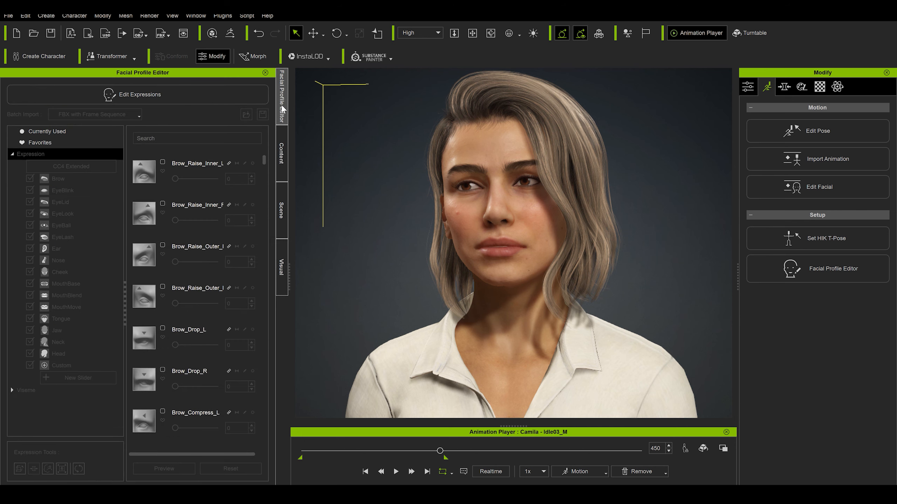
pyautogui.click(106, 95)
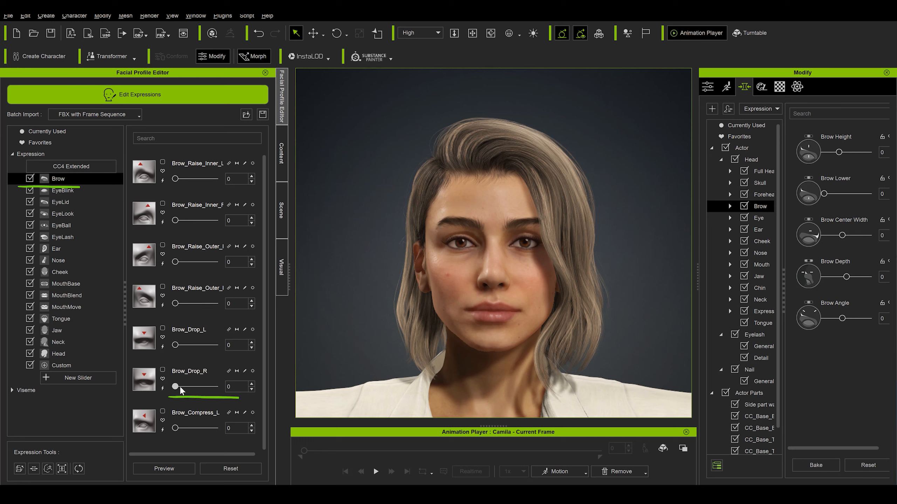
# Set the Brow_Drop_R expression to 100 and raise the head's Brow Lower morph to 80
pyautogui.moveTo(180, 386); pyautogui.dragTo(246, 386)
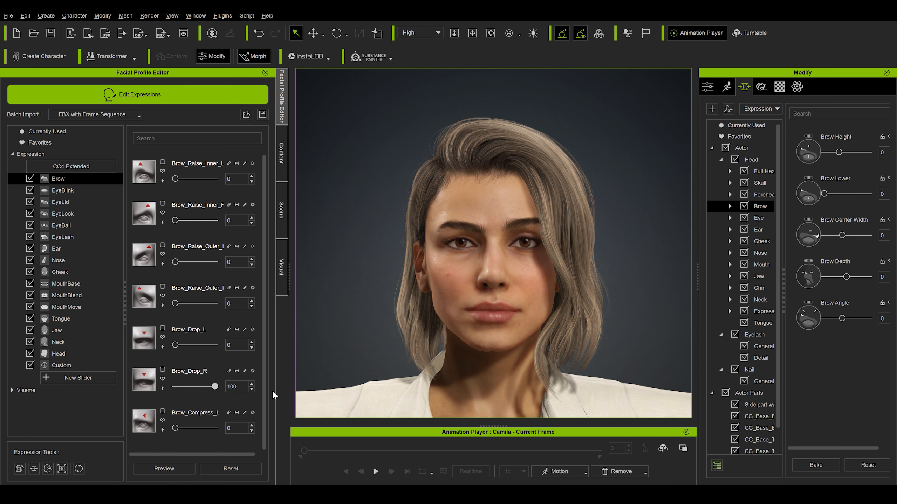
pyautogui.click(34, 469)
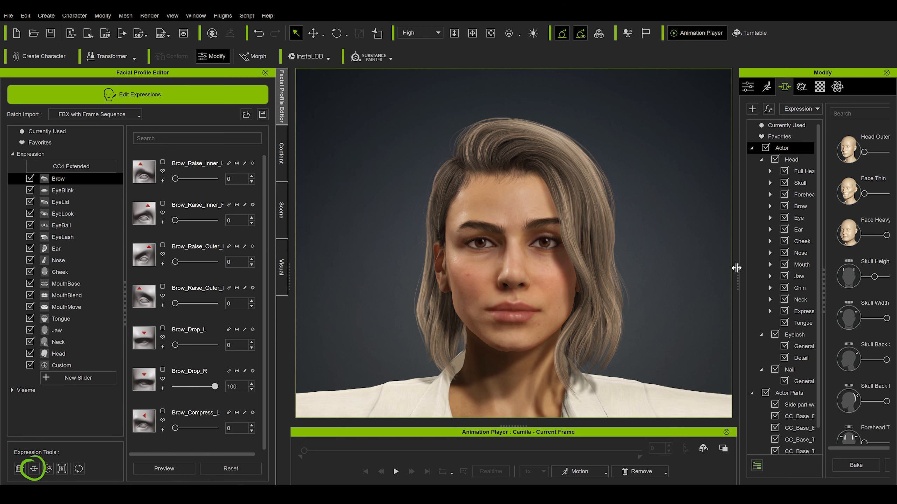
pyautogui.moveTo(736, 268); pyautogui.dragTo(652, 267)
pyautogui.click(717, 206)
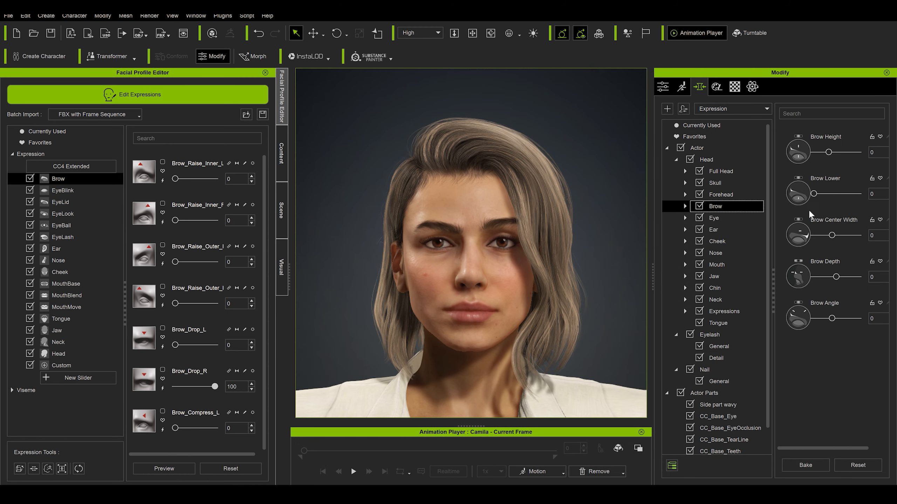
pyautogui.moveTo(814, 194); pyautogui.dragTo(858, 194)
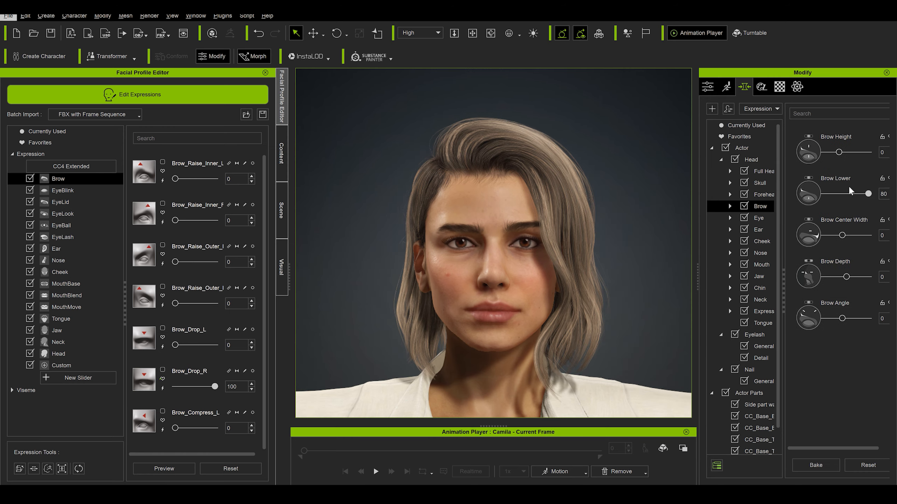
# Update the Brow_Drop_R expression with the current morph, using Split Part with only Brow_Drop_R included
pyautogui.click(162, 388)
pyautogui.click(403, 258)
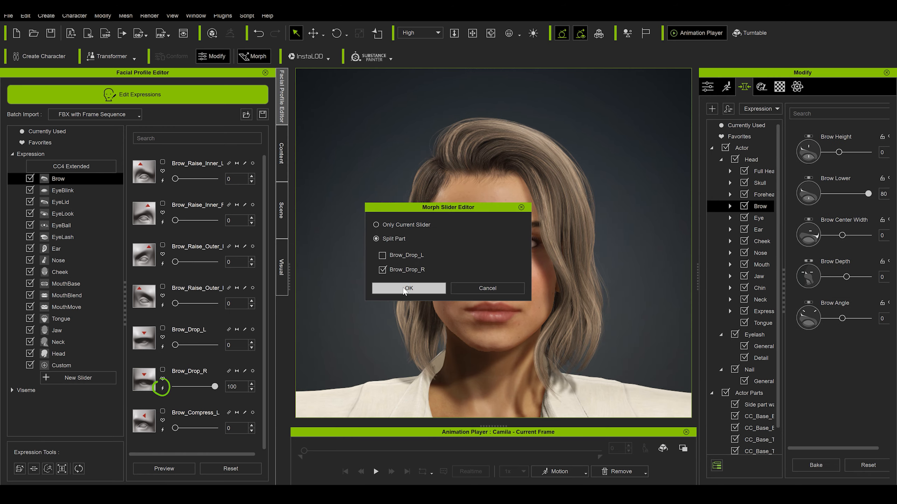
pyautogui.click(408, 288)
pyautogui.moveTo(219, 383); pyautogui.dragTo(289, 394)
pyautogui.moveTo(161, 395); pyautogui.dragTo(284, 391)
# Reset the Brow_Drop_R expression and test its slider
pyautogui.click(252, 371)
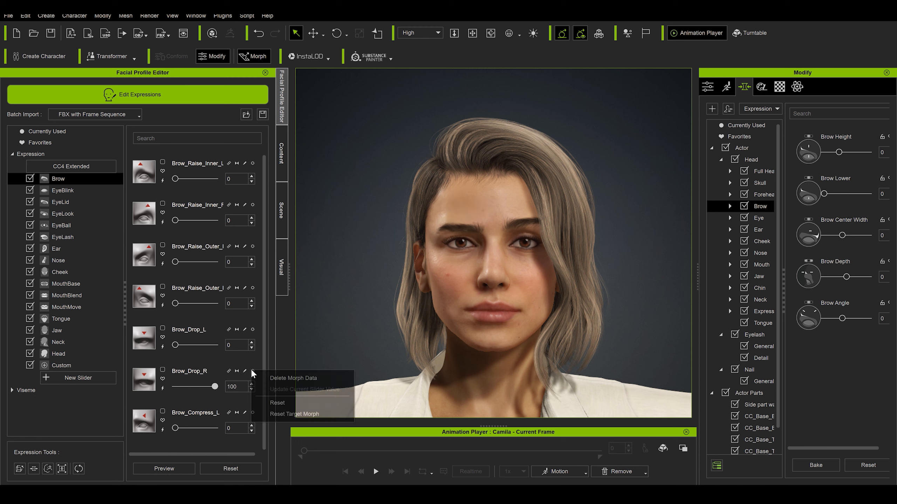
pyautogui.click(259, 400)
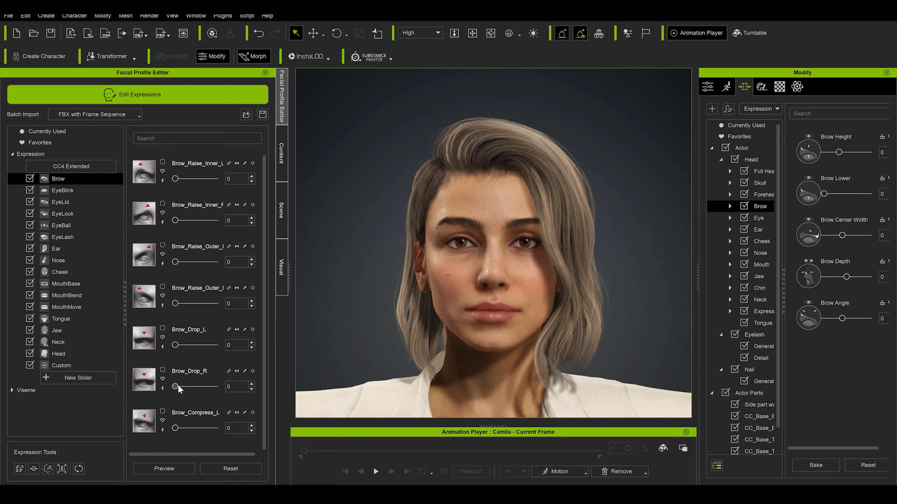
pyautogui.moveTo(178, 386); pyautogui.dragTo(31, 386)
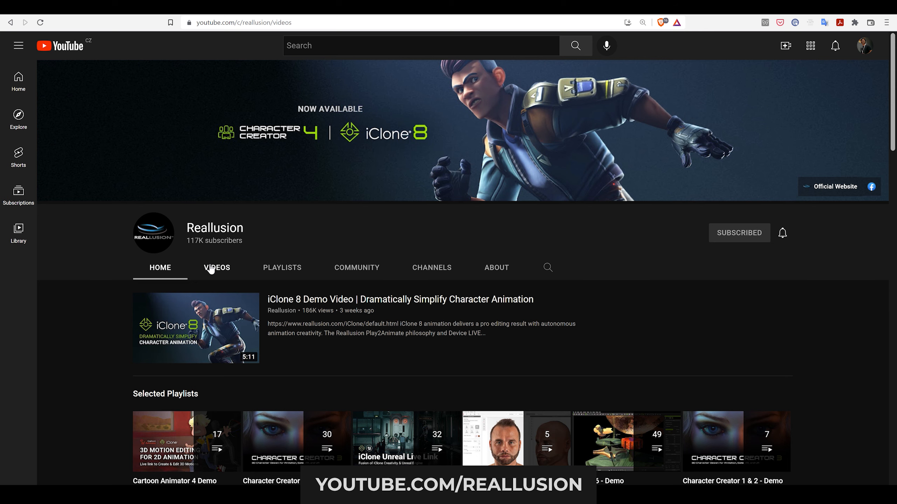
# Browse Reallusion's YouTube videos and view the tutorial on customizing CC3+ character expressions with Facial Profile Editor
pyautogui.click(211, 269)
pyautogui.scroll(-3, 211, 269)
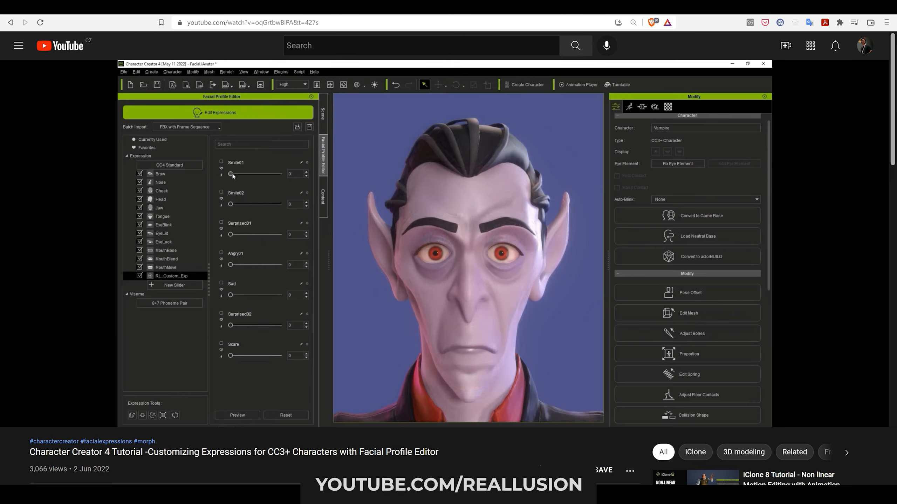
pyautogui.tripleClick(225, 452)
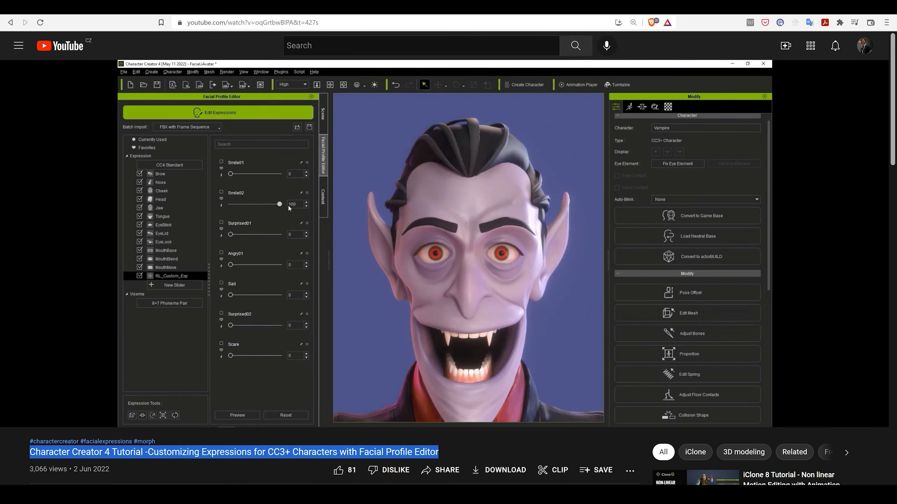
pyautogui.click(226, 472)
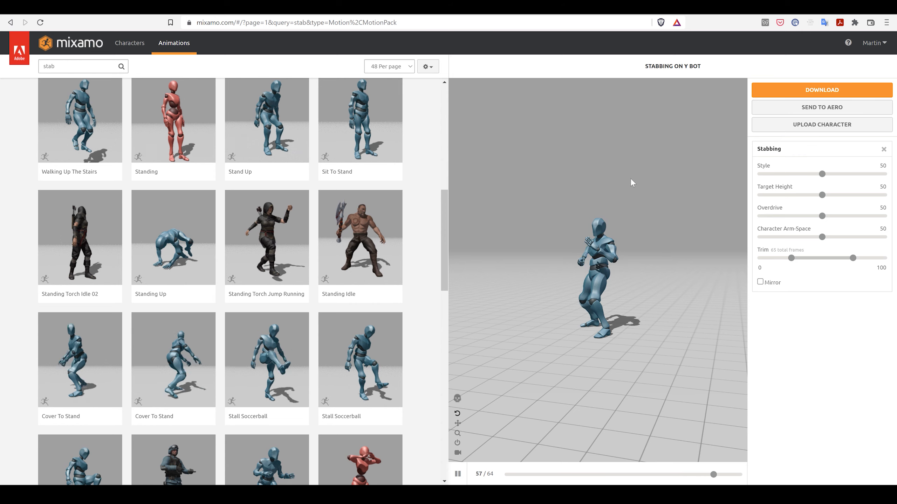
# Change the Skin setting and download the Stabbing animation from Mixamo as FBX Binary at 24 frames per second
pyautogui.click(822, 90)
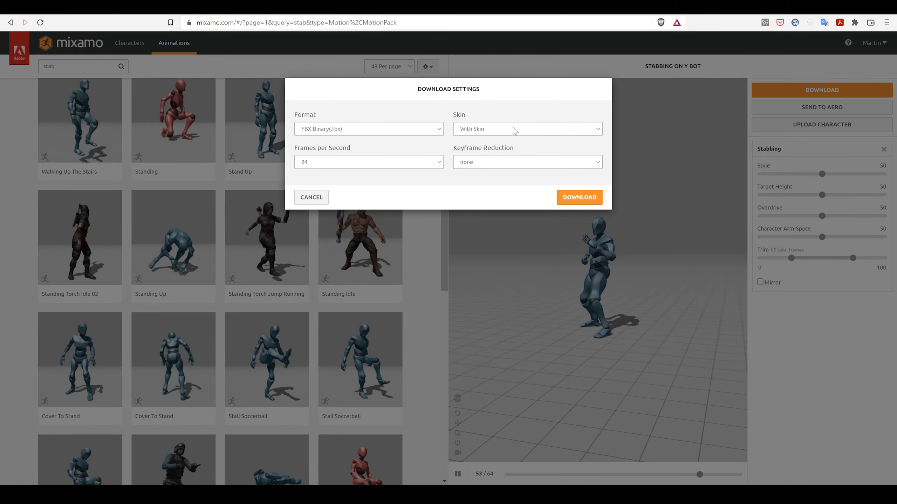
pyautogui.click(528, 129)
pyautogui.click(473, 145)
pyautogui.click(590, 198)
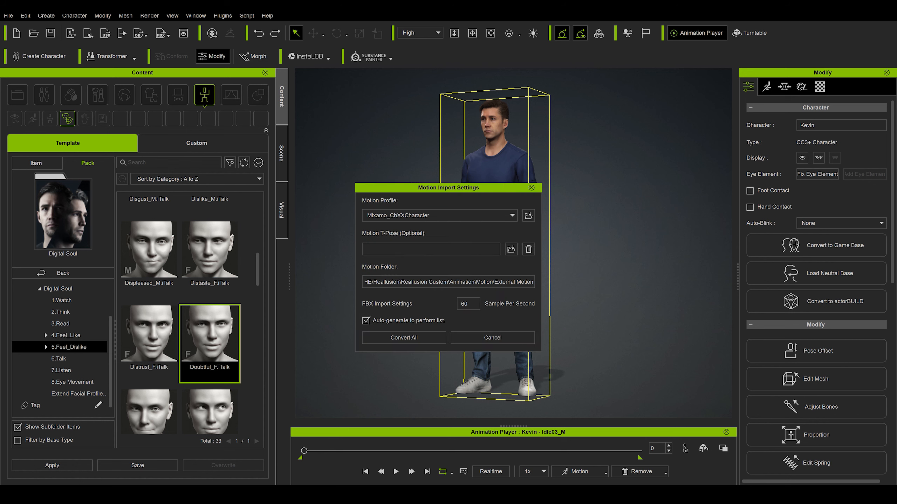
# In Character Creator 4, convert the imported motion for Kevin using the Mixamo_DefaultCharacter profile at 24 samples per second
pyautogui.click(512, 216)
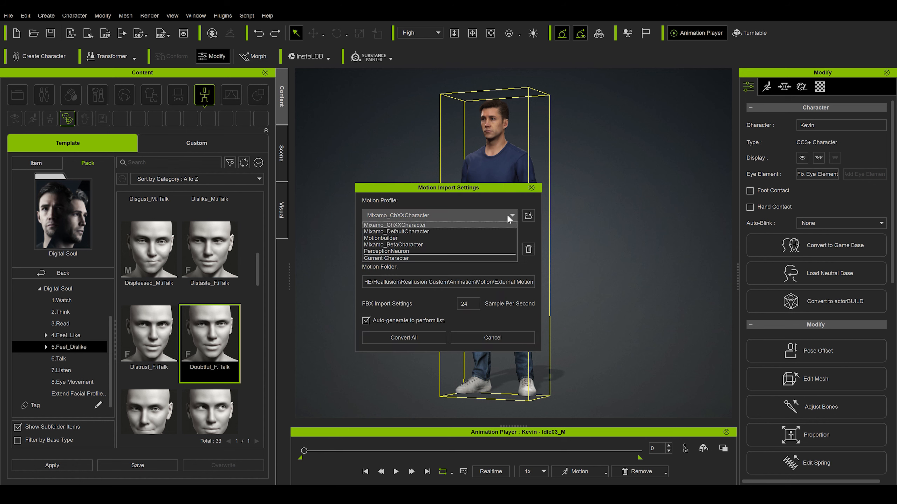
pyautogui.click(479, 231)
pyautogui.click(405, 338)
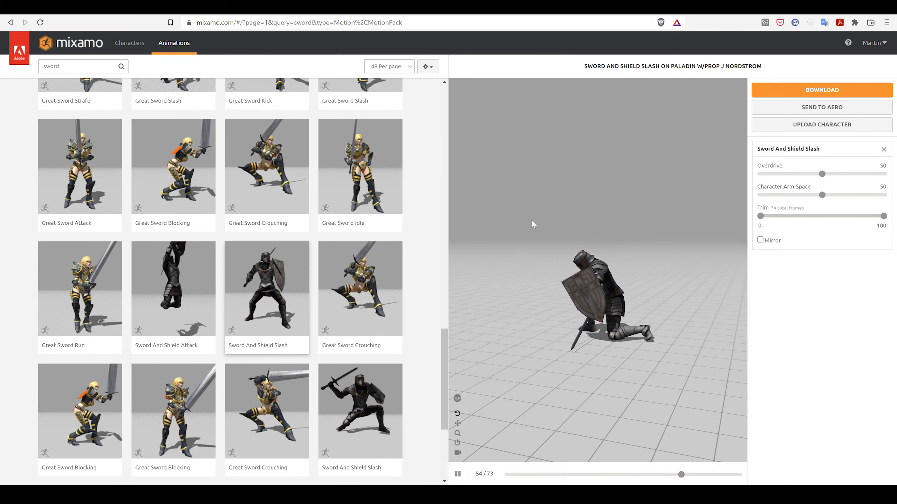
# In Mixamo, open the download settings for Sword And Shield Slash and set the frames per second to 60
pyautogui.click(791, 92)
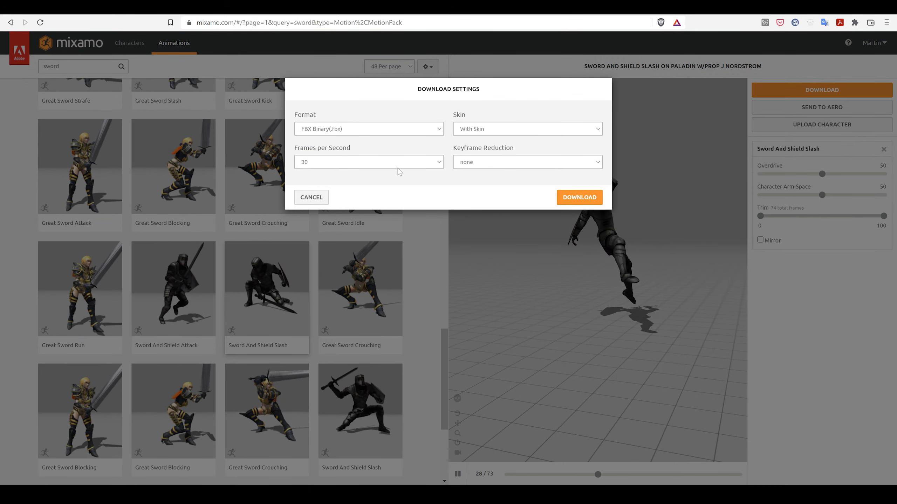
pyautogui.click(385, 166)
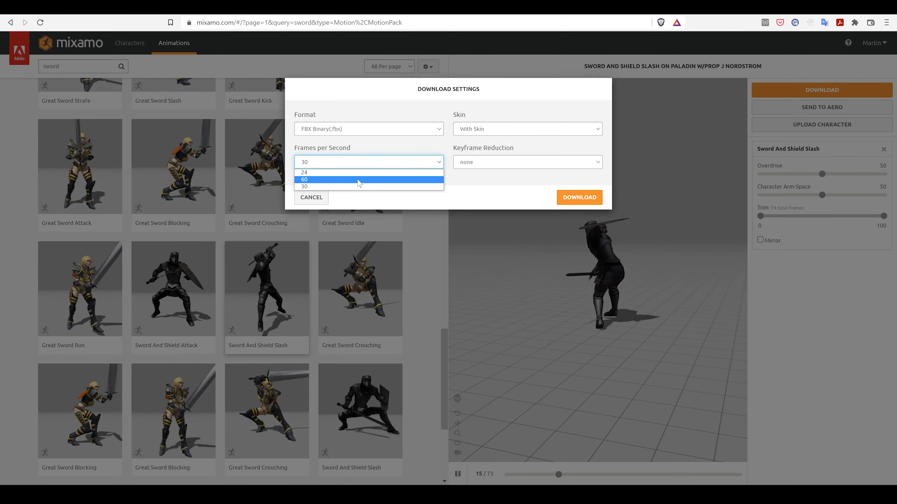
pyautogui.click(388, 178)
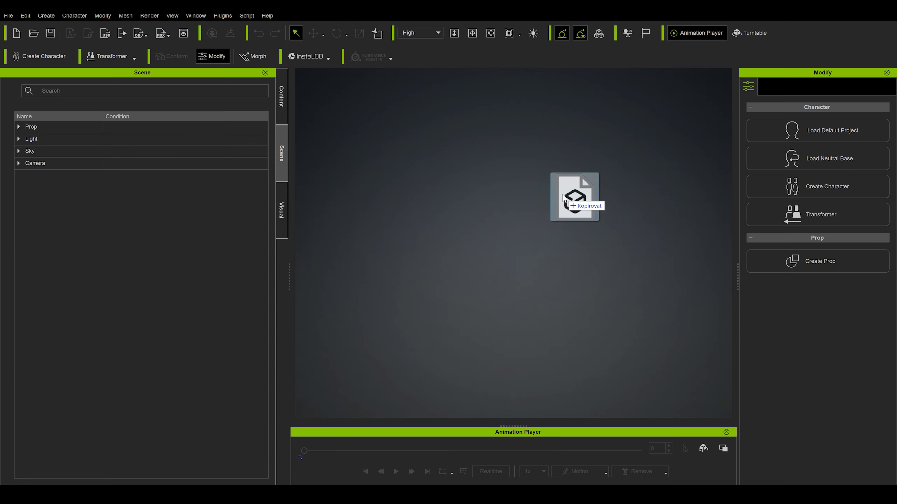
# Import the downloaded FBX file into Character Creator 4 as a humanoid character and convert its motion
pyautogui.moveTo(562, 194); pyautogui.dragTo(562, 194)
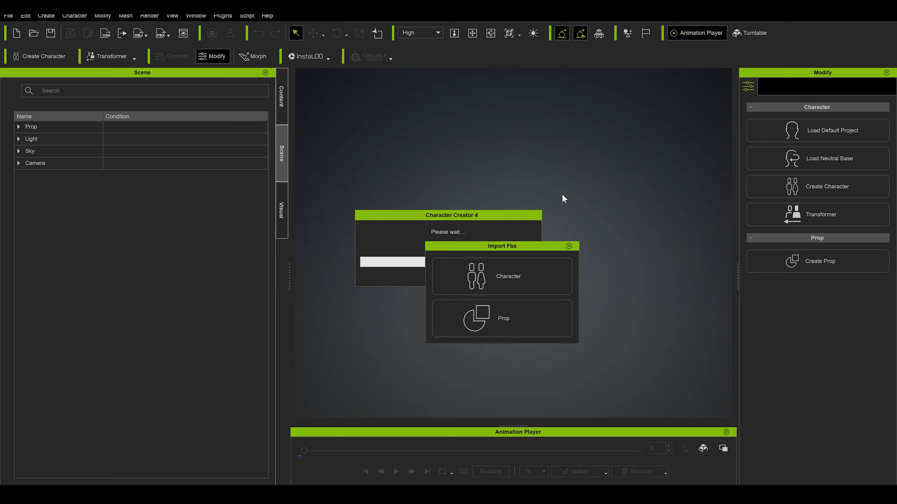
pyautogui.click(503, 281)
pyautogui.click(459, 367)
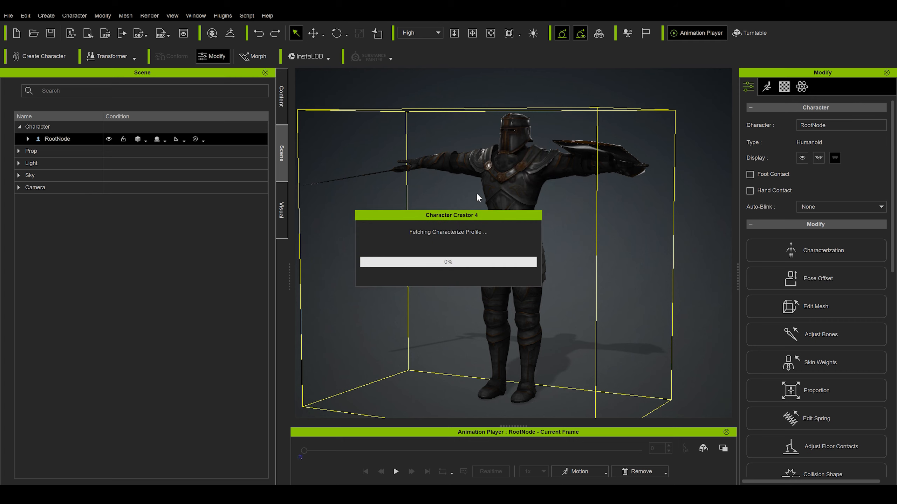
pyautogui.click(403, 338)
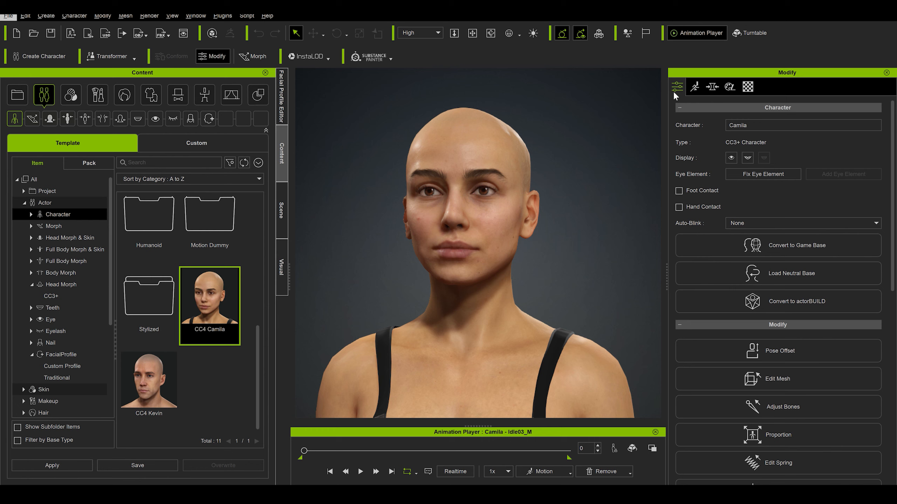
# Activate Skin Color in the shader settings of Camila's Std_Skin_Head material
pyautogui.click(748, 87)
pyautogui.click(774, 184)
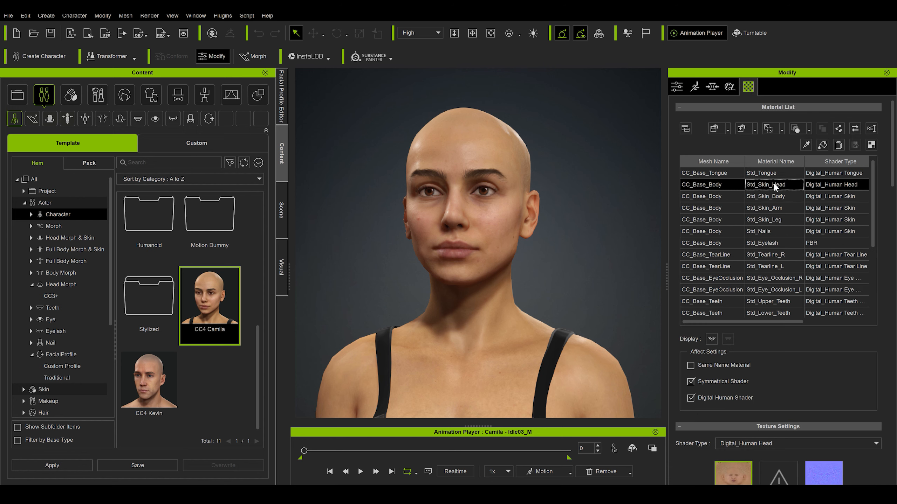
pyautogui.scroll(-10, 881, 305)
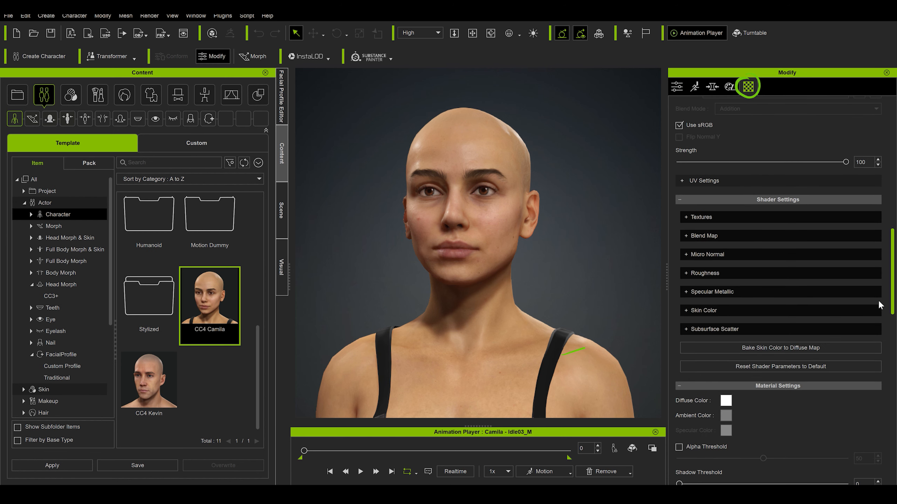
pyautogui.click(704, 310)
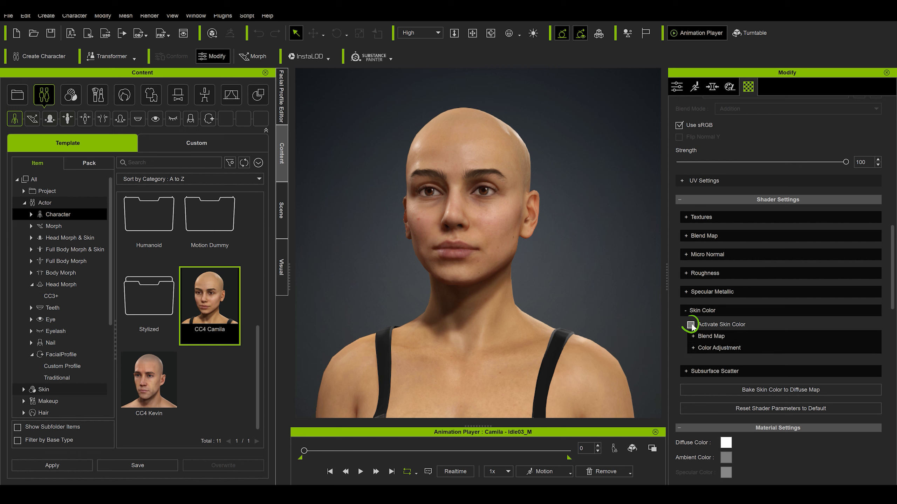
pyautogui.click(690, 324)
# Activate Color Adjustment for the head material's skin color
pyautogui.click(718, 348)
pyautogui.scroll(-3, 713, 353)
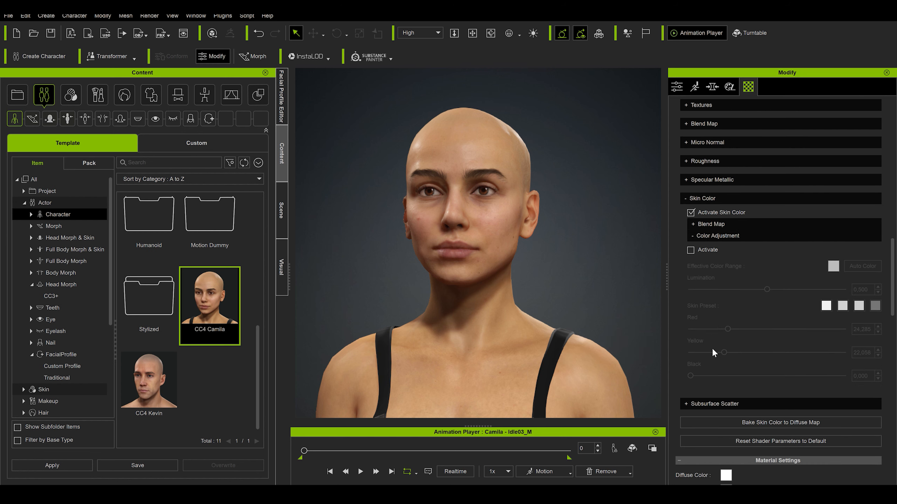
pyautogui.click(690, 250)
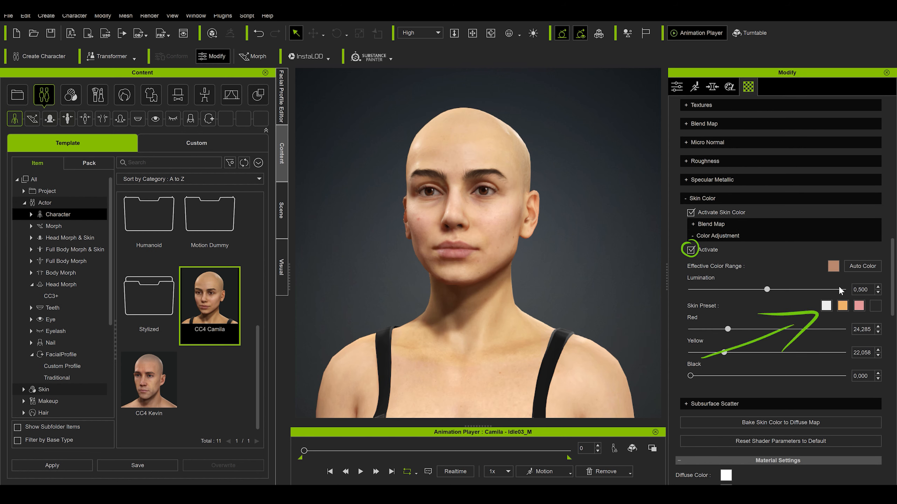
# Try the orange and pink skin presets, and set the skin color's Red to about 40.7, Yellow to 58.3 and Black to 59.9
pyautogui.click(843, 306)
pyautogui.click(858, 306)
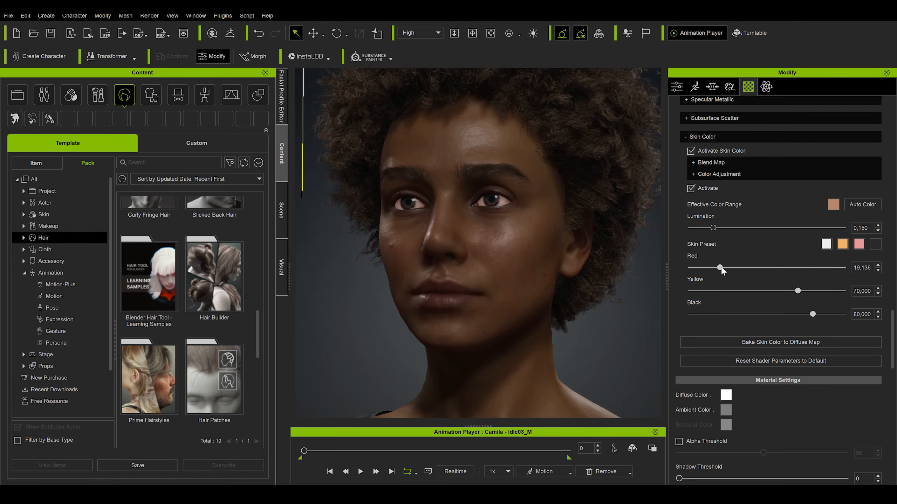
pyautogui.moveTo(721, 268); pyautogui.dragTo(753, 268)
pyautogui.moveTo(811, 315); pyautogui.dragTo(772, 315)
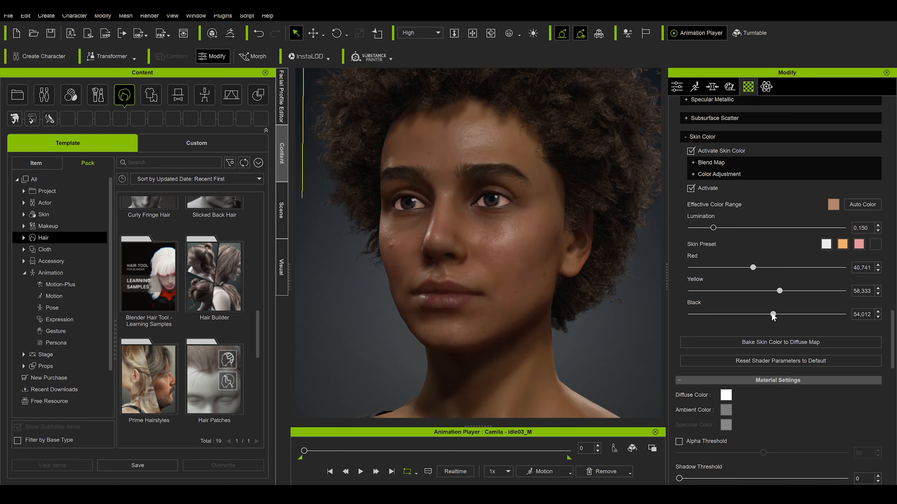
pyautogui.keyDown('alt'); pyautogui.moveTo(555, 226); pyautogui.dragTo(579, 300, button='right'); pyautogui.keyUp('alt')
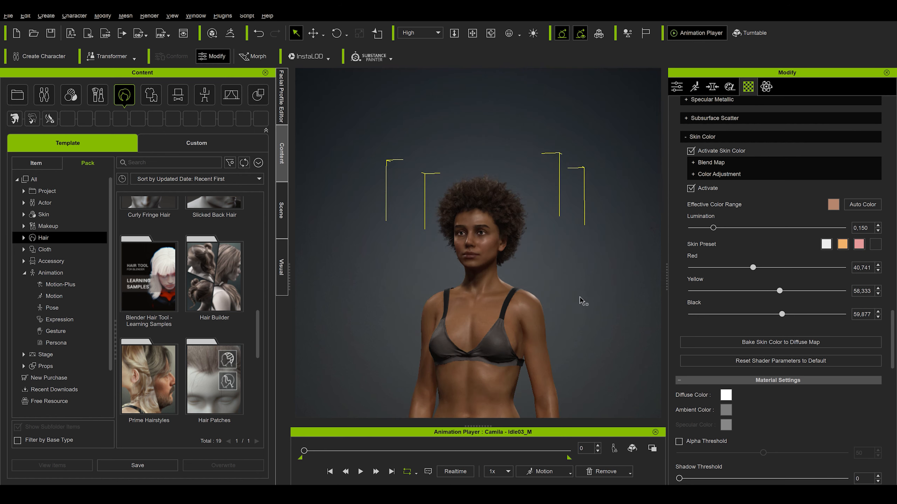
pyautogui.keyDown('alt'); pyautogui.moveTo(578, 300); pyautogui.dragTo(558, 197, button='middle'); pyautogui.keyUp('alt')
pyautogui.keyDown('alt'); pyautogui.moveTo(559, 196); pyautogui.dragTo(578, 255, button='right'); pyautogui.keyUp('alt')
pyautogui.keyDown('alt'); pyautogui.moveTo(578, 255); pyautogui.dragTo(709, 320); pyautogui.keyUp('alt')
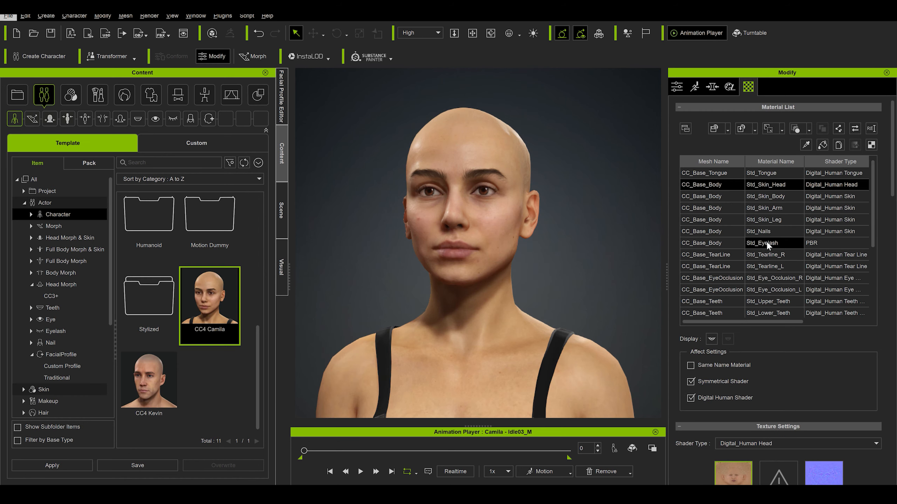
pyautogui.scroll(-15, 773, 245)
pyautogui.click(773, 245)
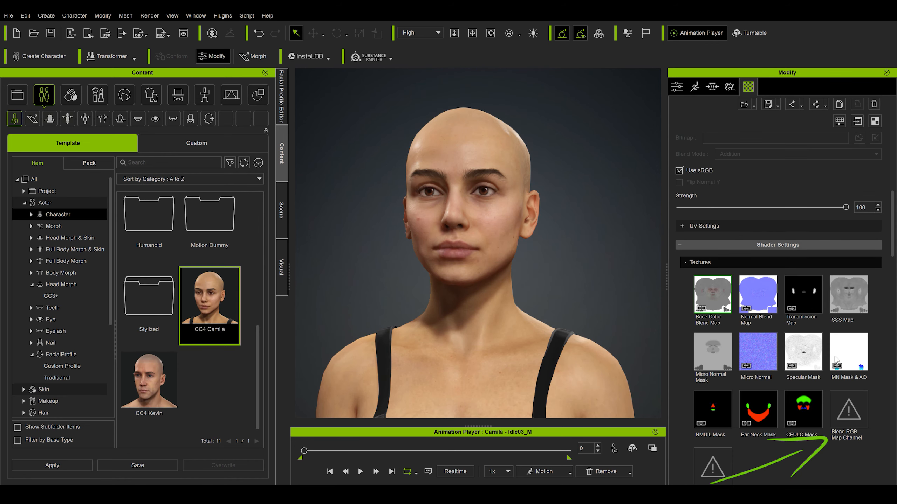
pyautogui.doubleClick(853, 407)
pyautogui.doubleClick(183, 75)
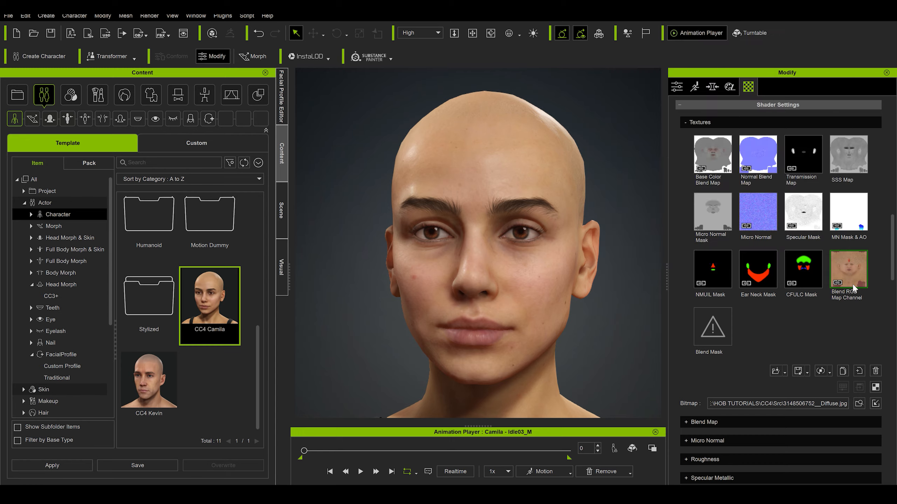
# Enable Use Blend Map for the head's skin color and adjust its Blend Strength slightly
pyautogui.moveTo(854, 286)
pyautogui.scroll(-6, 717, 297)
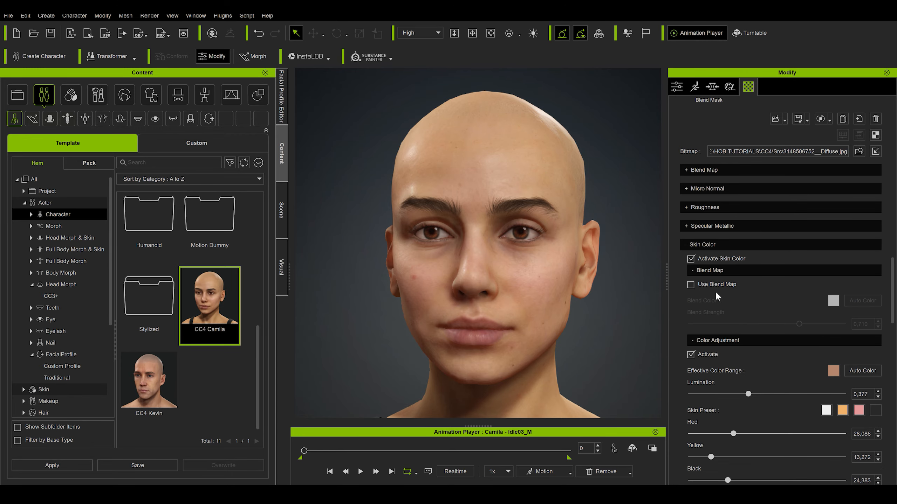
pyautogui.click(690, 284)
pyautogui.moveTo(799, 324); pyautogui.dragTo(801, 324)
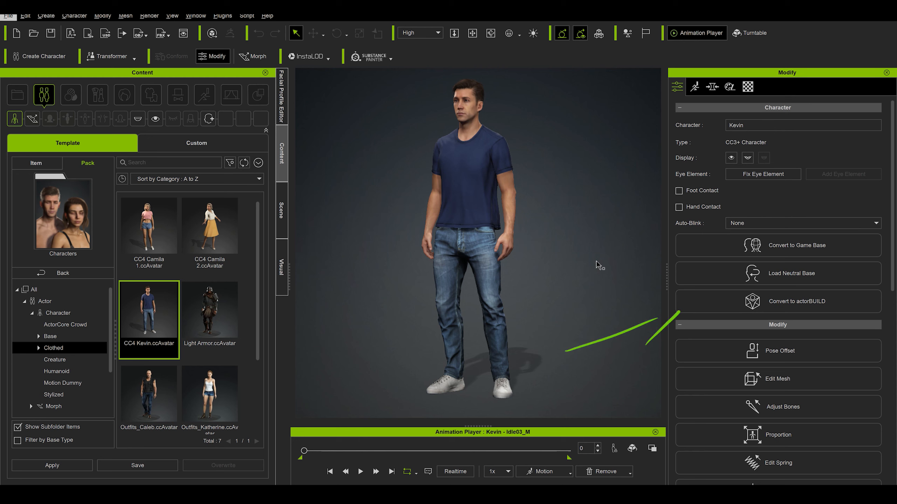
# Convert the clothed Kevin character to actorBUILD, accept the override of the skin weights, and inspect the converted mesh
pyautogui.click(687, 300)
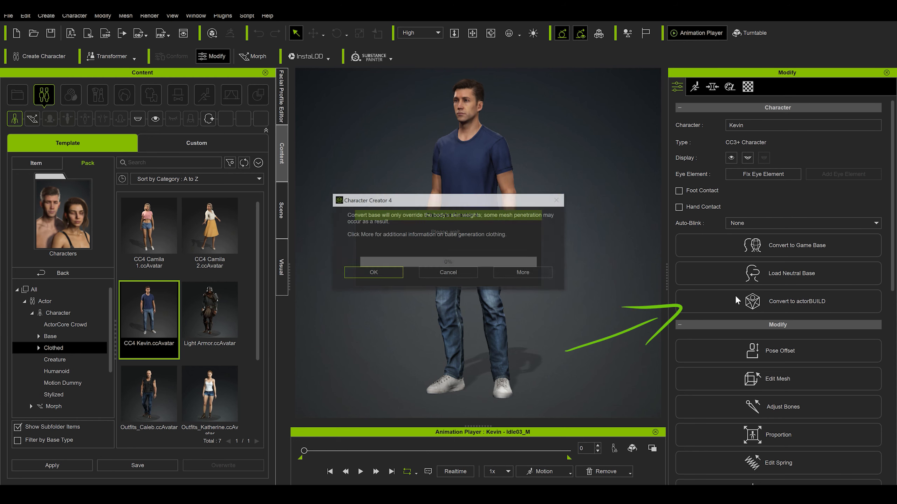
pyautogui.click(387, 274)
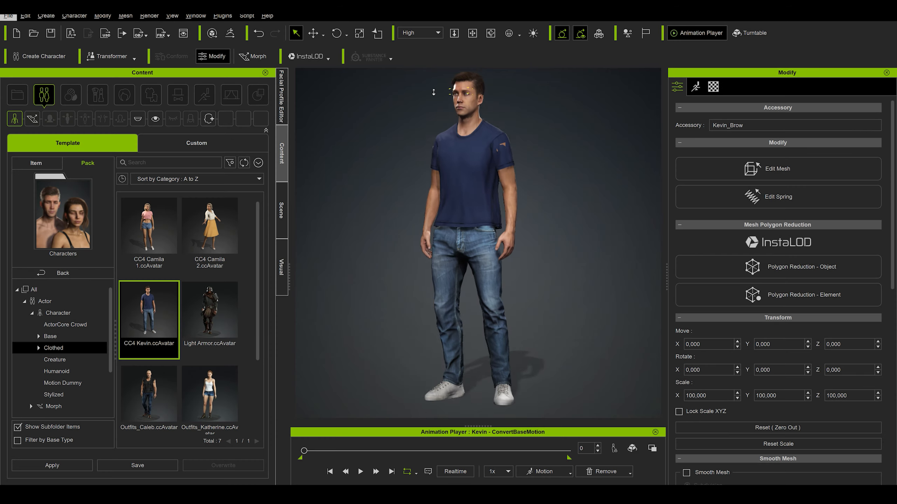
pyautogui.scroll(2, 432, 92)
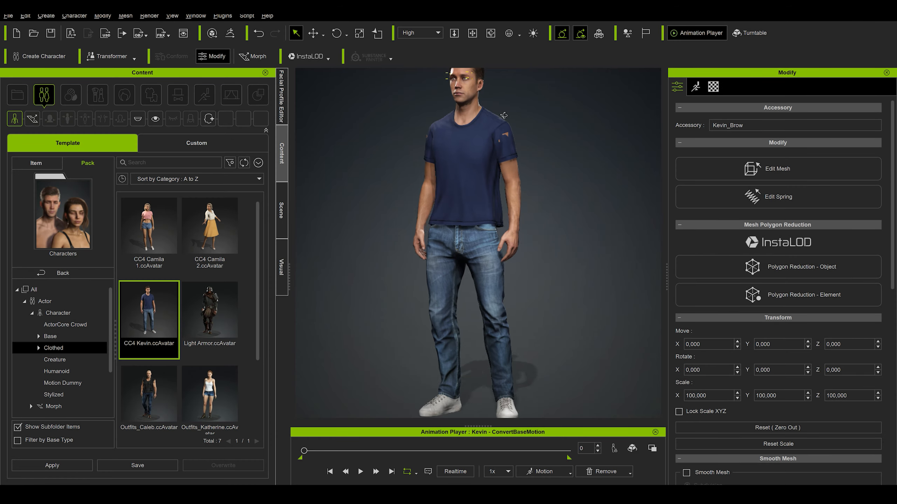
pyautogui.moveTo(523, 114); pyautogui.dragTo(498, 259)
pyautogui.scroll(1, 498, 258)
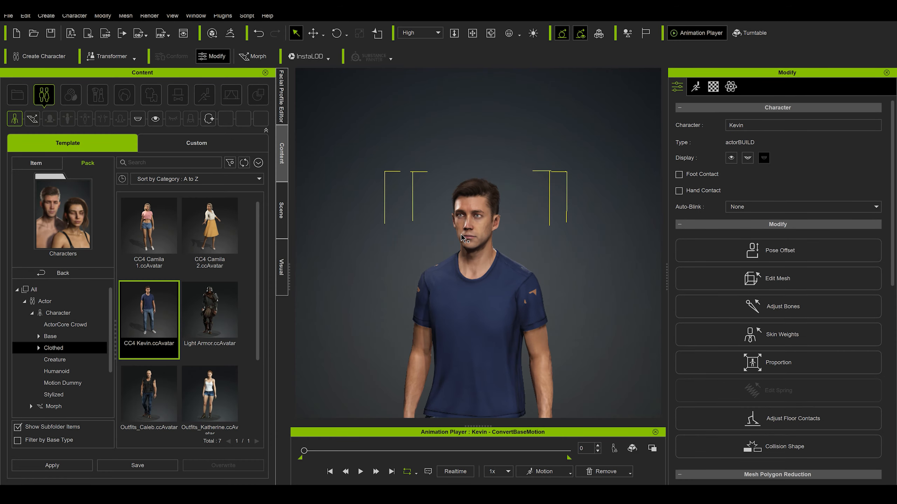
pyautogui.moveTo(596, 283); pyautogui.dragTo(487, 270, button='right')
# Start an object polygon reduction for Kevin covering the selected object and its sub items
pyautogui.scroll(-8, 787, 350)
pyautogui.scroll(3, 787, 351)
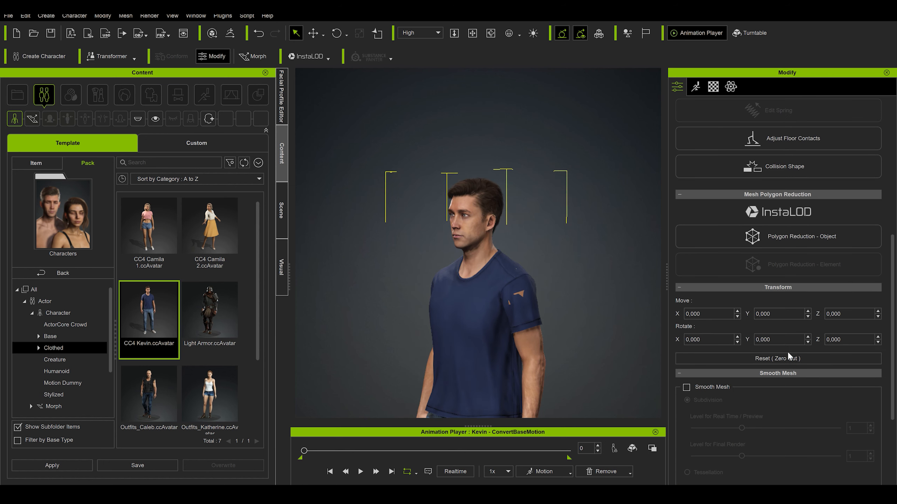
pyautogui.click(761, 239)
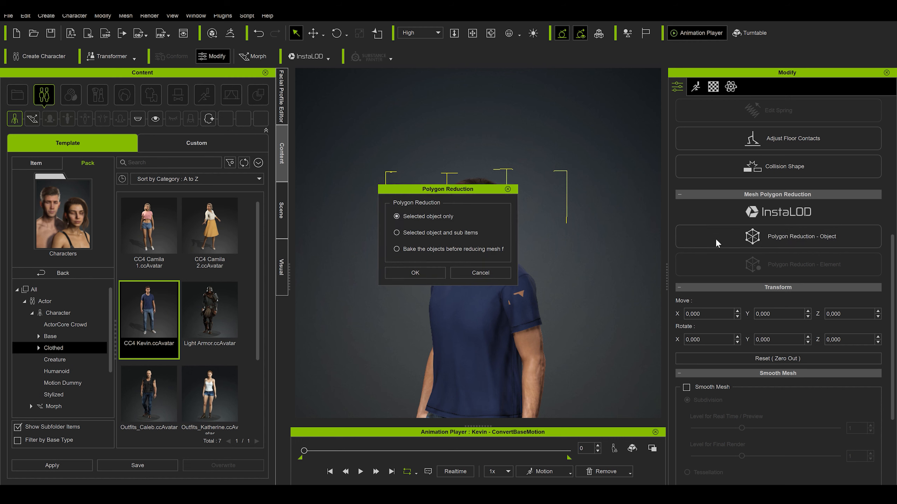
pyautogui.click(449, 234)
pyautogui.moveTo(448, 192); pyautogui.dragTo(385, 87)
pyautogui.click(353, 168)
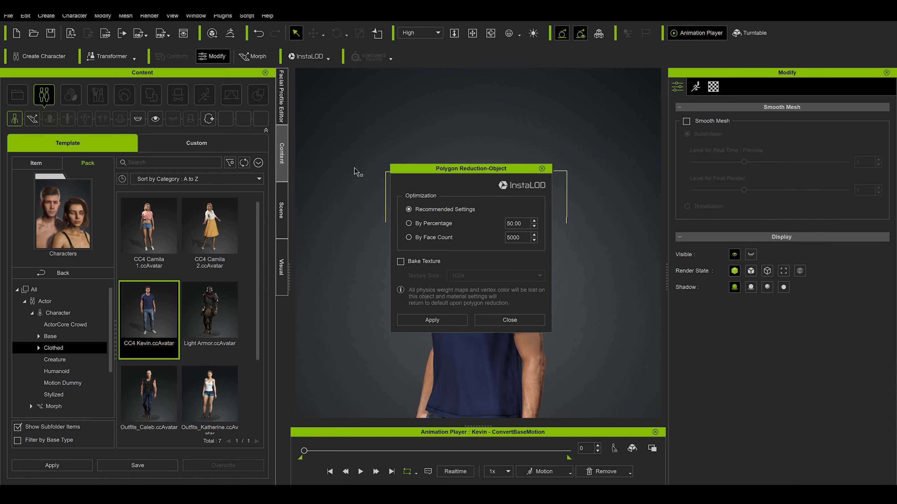
# Reduce Kevin's polygons by face count, using a count of 5000
pyautogui.moveTo(488, 174); pyautogui.dragTo(371, 52)
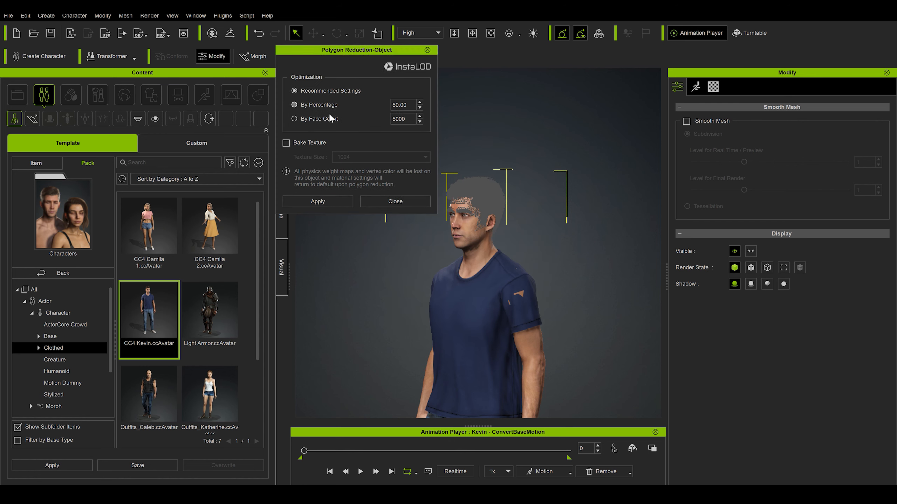
pyautogui.click(302, 119)
pyautogui.click(315, 201)
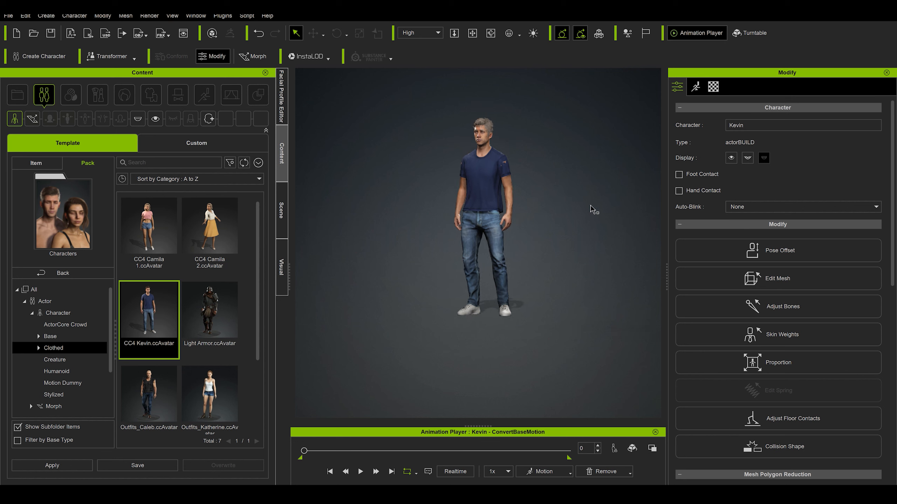
pyautogui.moveTo(593, 208); pyautogui.dragTo(580, 233, button='right')
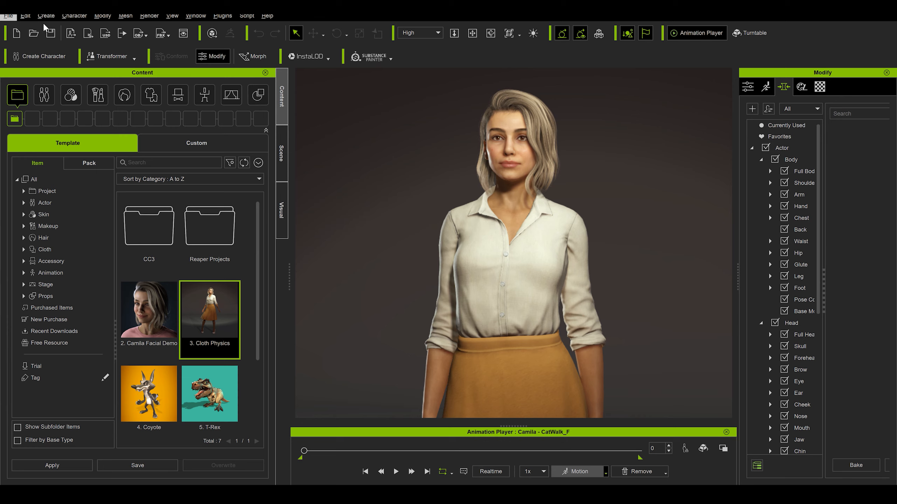
# Examine the camera navigation presets available in the preferences
pyautogui.click(27, 16)
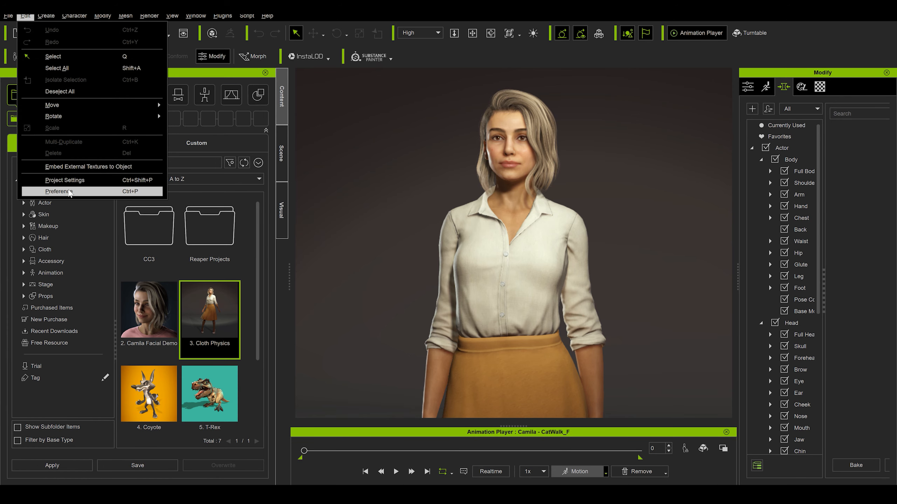
pyautogui.click(70, 192)
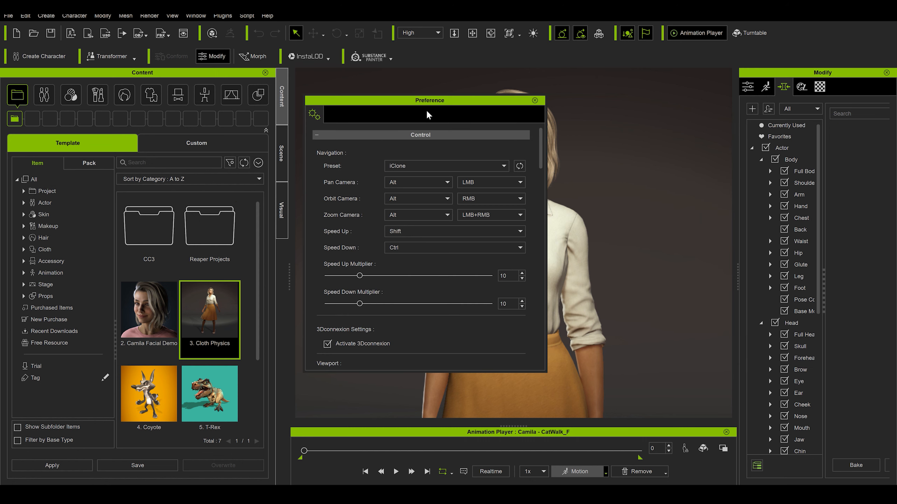
pyautogui.click(412, 166)
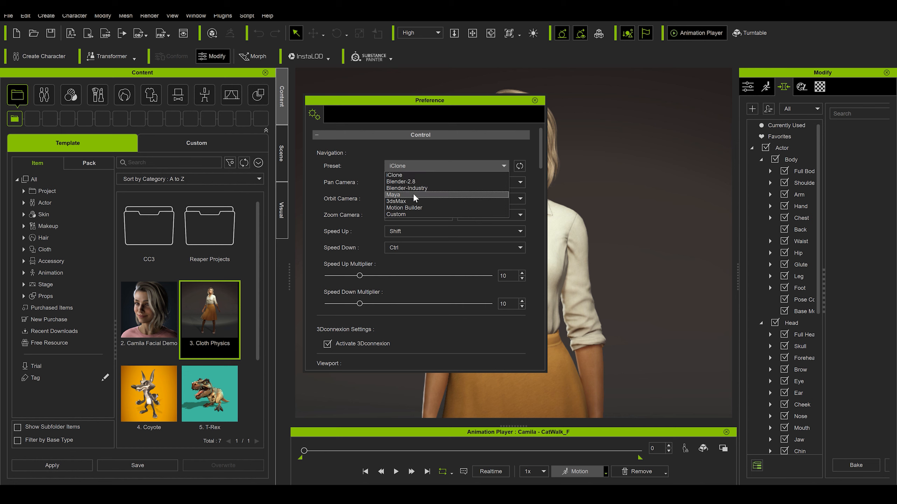
pyautogui.click(416, 182)
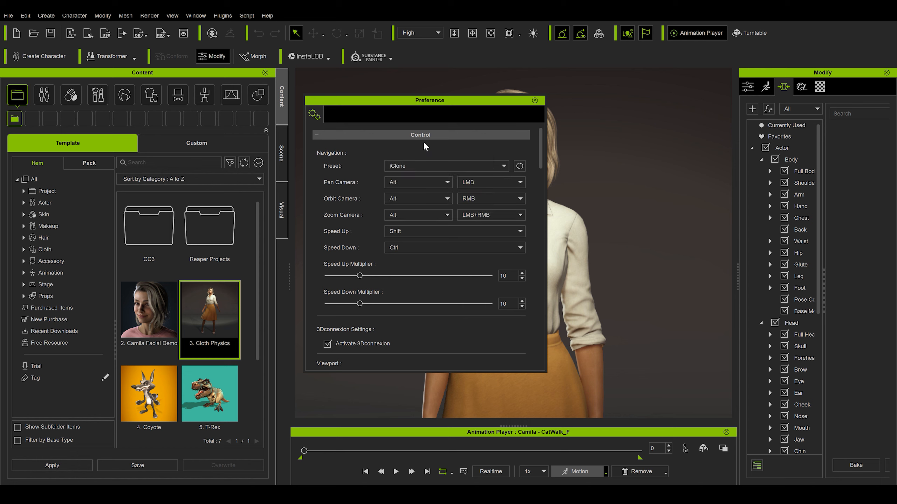
pyautogui.click(534, 100)
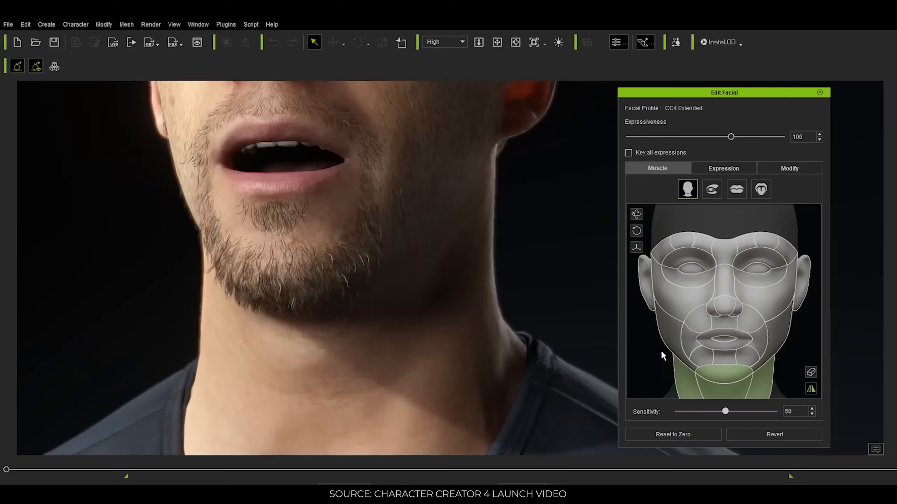
# Adjust the neck muscle region upward in the Edit Facial muscle controls
pyautogui.moveTo(660, 349); pyautogui.dragTo(662, 326)
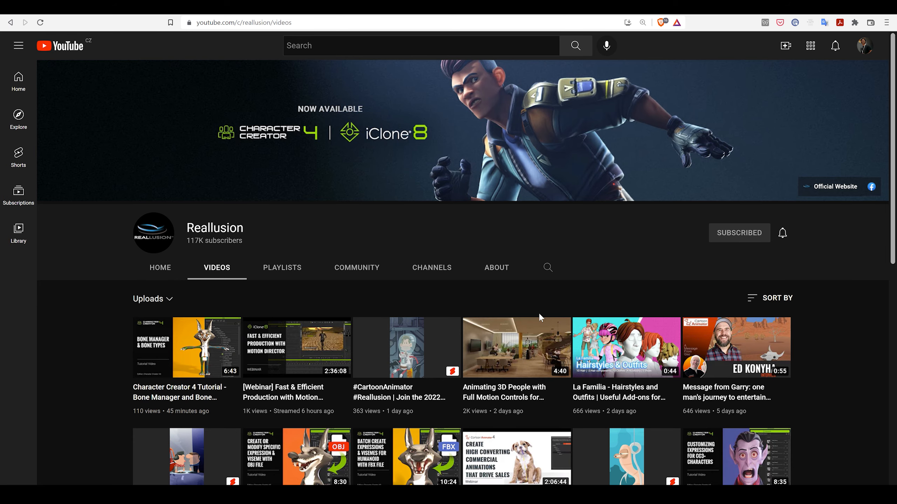
pyautogui.scroll(-3, 710, 342)
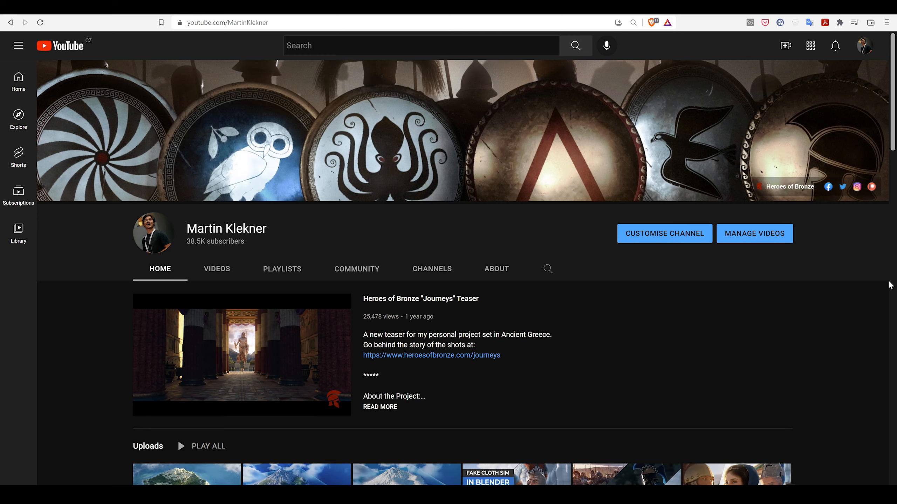
pyautogui.scroll(-15, 889, 285)
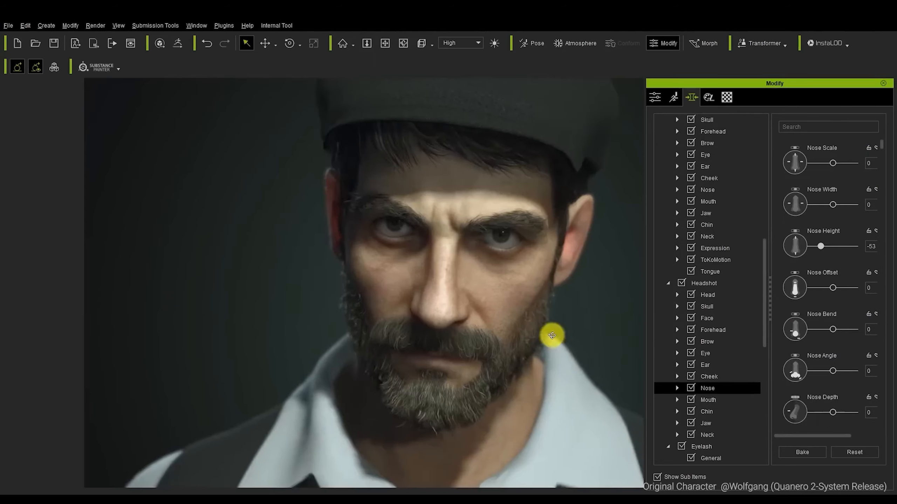
# Apply the Balbo beard to the close-up male character, and dress the character in the striped shirt in Slim Jeans
pyautogui.moveTo(548, 335); pyautogui.dragTo(488, 335)
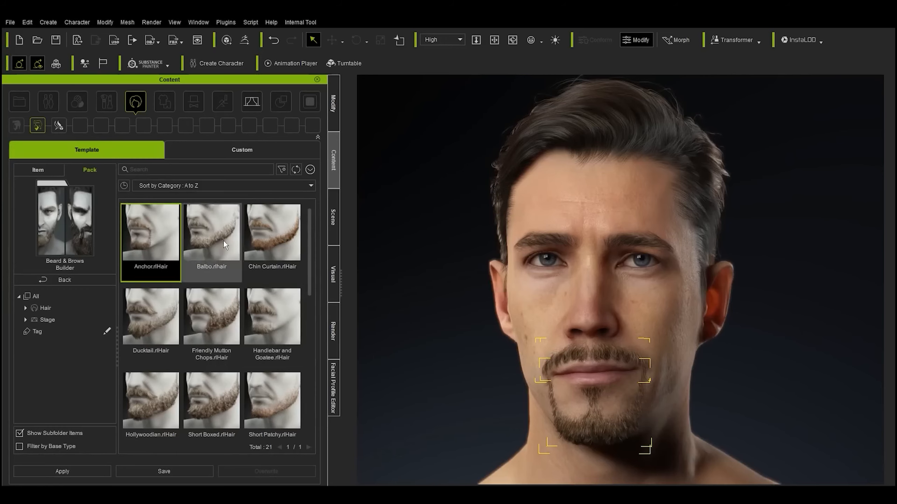
pyautogui.doubleClick(223, 240)
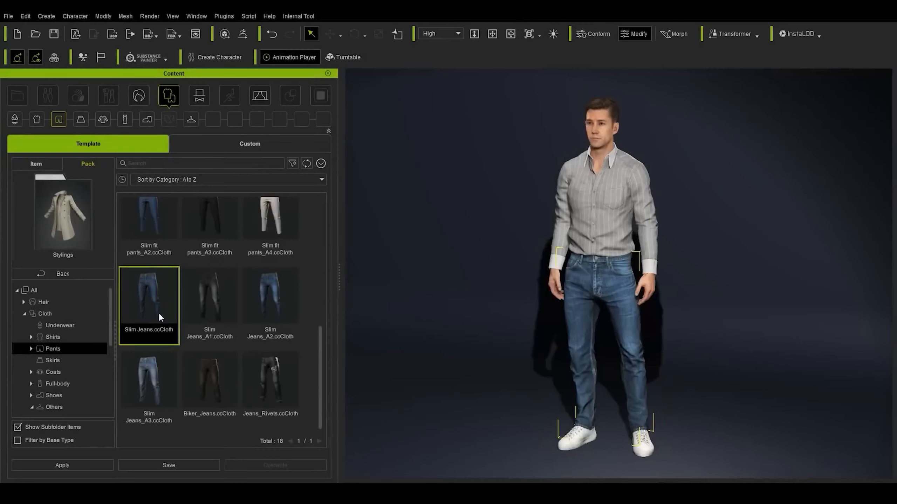
pyautogui.moveTo(148, 272); pyautogui.dragTo(617, 265)
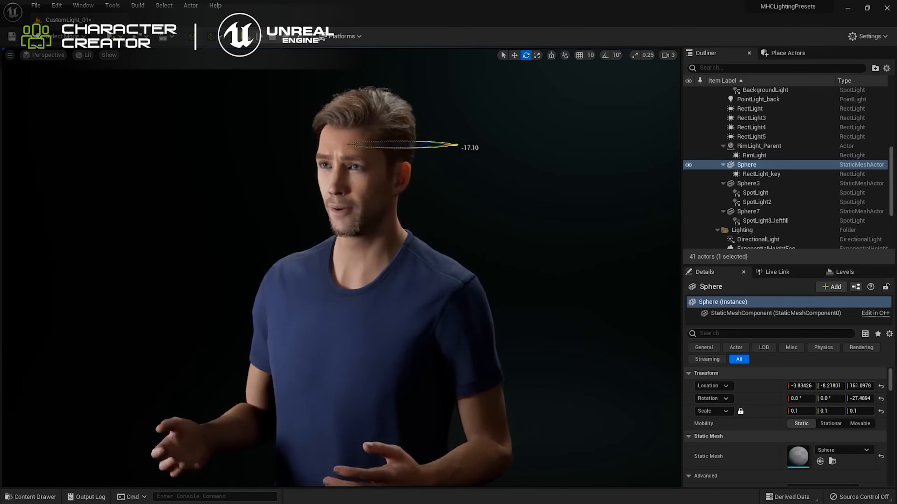